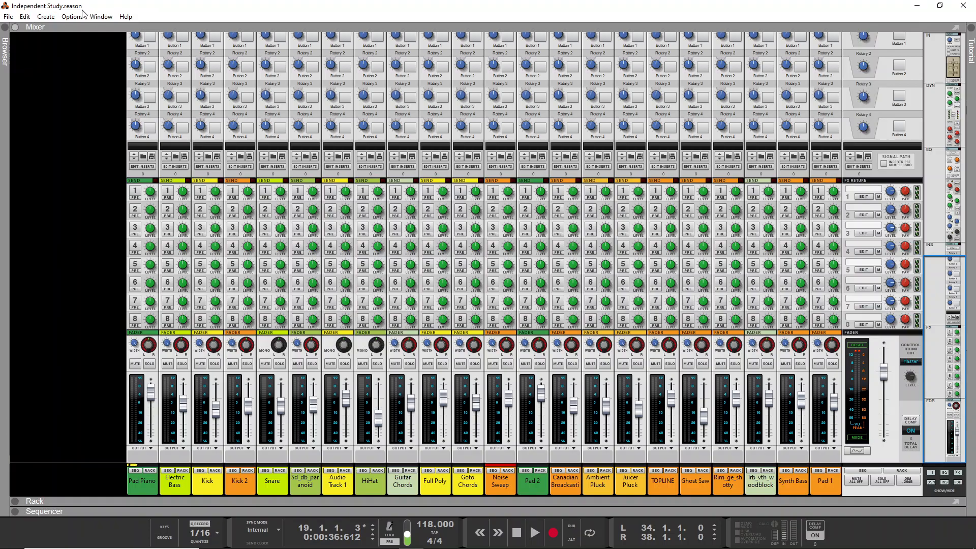
Start saving the song as a separate copy named Independent Study Mix Session.reason.
{"action": "left_click", "coordinate": [8, 16]}
{"action": "left_click", "coordinate": [25, 102]}
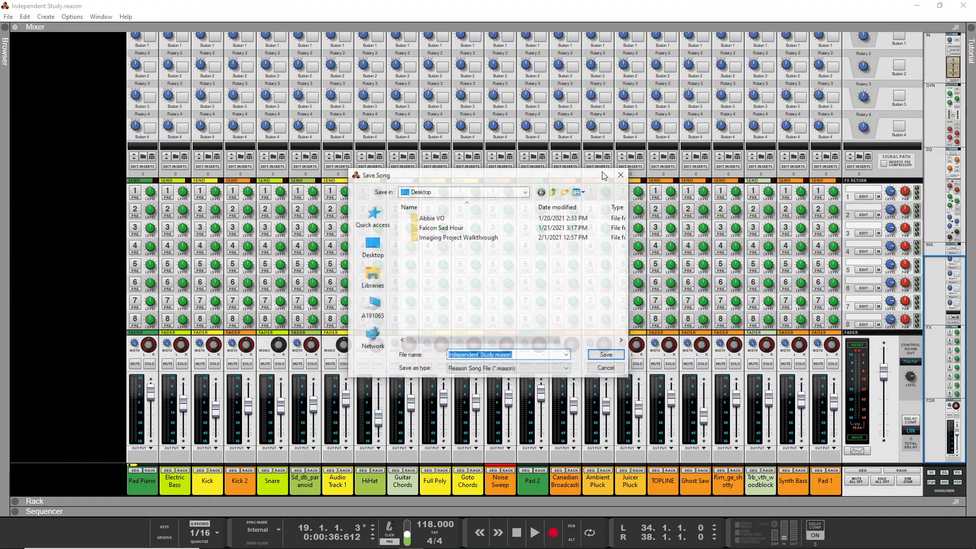
{"action": "left_click", "coordinate": [513, 355]}
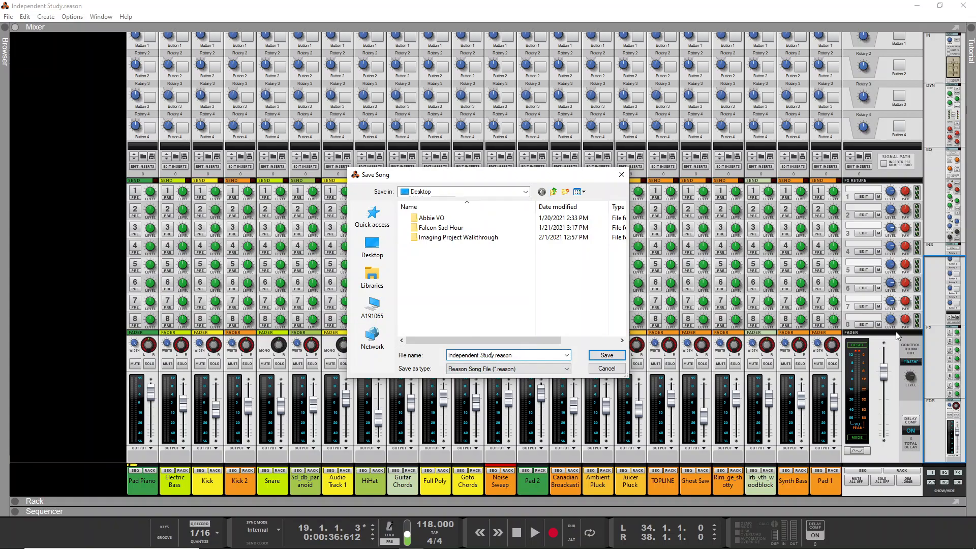
{"action": "type", "text": "Mix "}
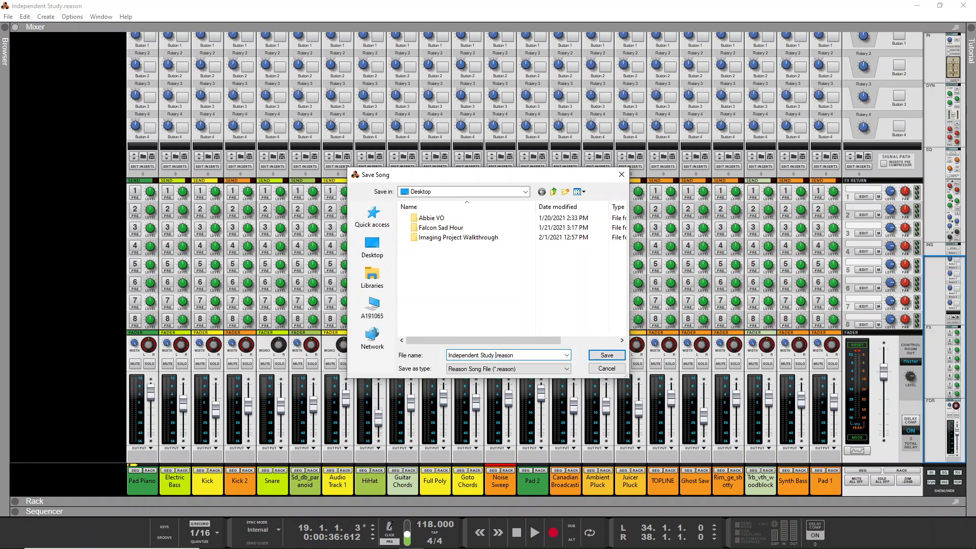
{"action": "type", "text": "Session"}
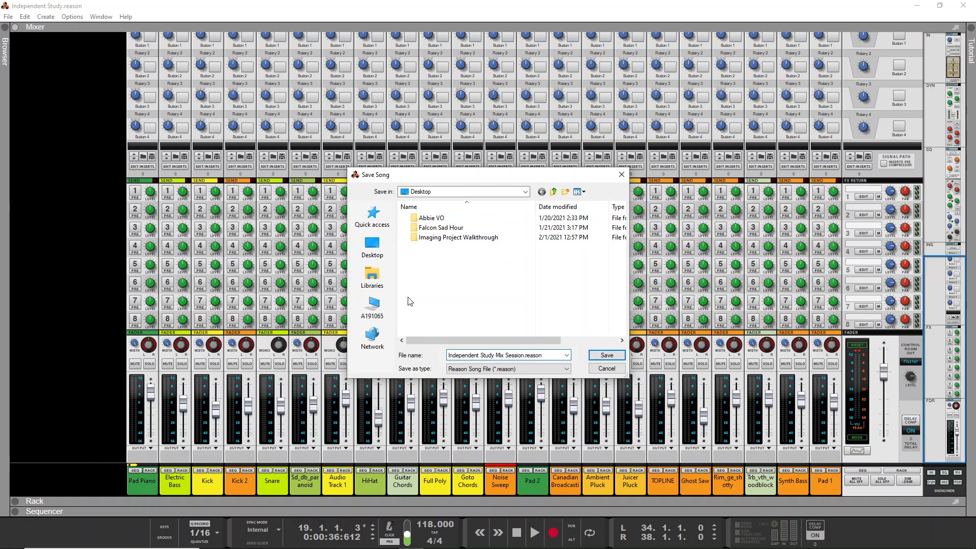
Save the copy on the E: drive, in the Independent Study folder under the BGSU classes folder.
{"action": "left_click", "coordinate": [524, 192]}
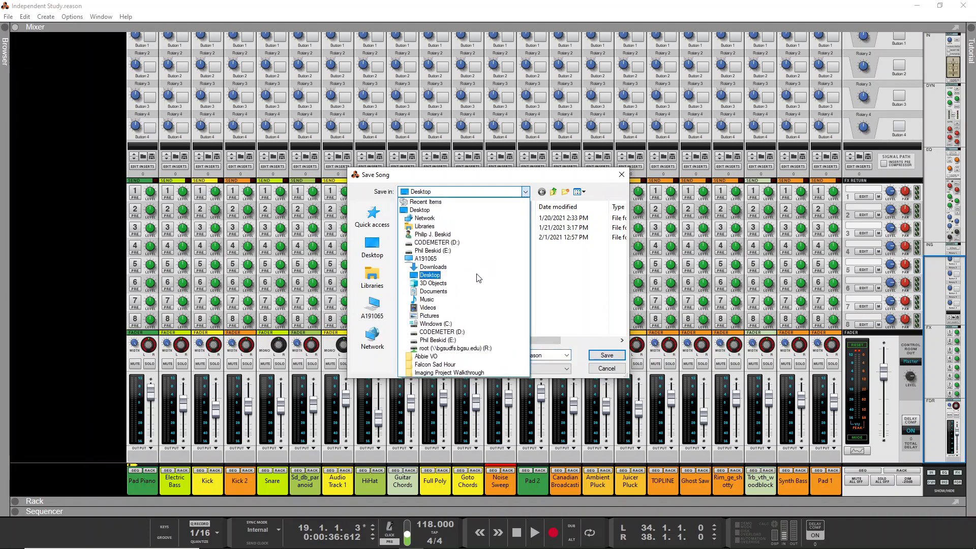
{"action": "left_click", "coordinate": [432, 255]}
{"action": "double_click", "coordinate": [435, 228]}
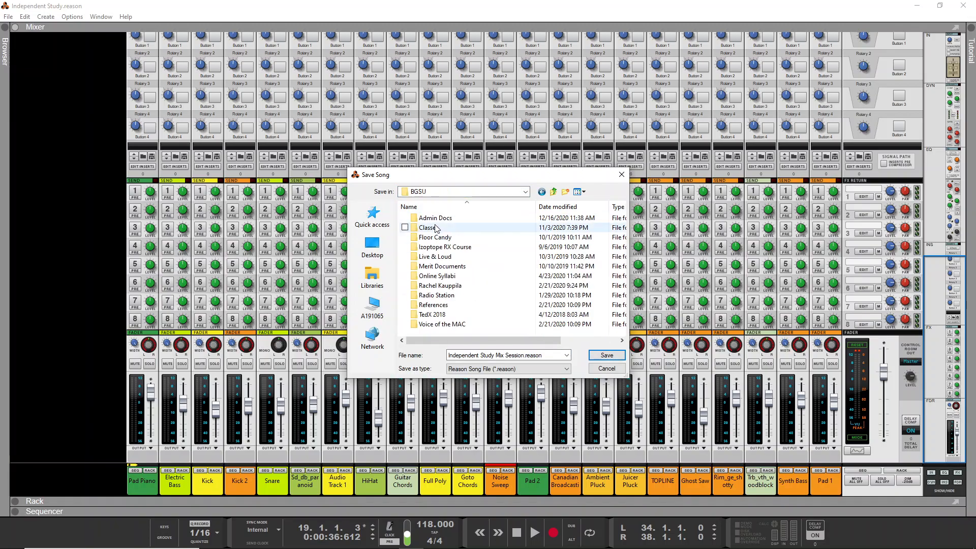
{"action": "double_click", "coordinate": [435, 227]}
{"action": "double_click", "coordinate": [436, 237]}
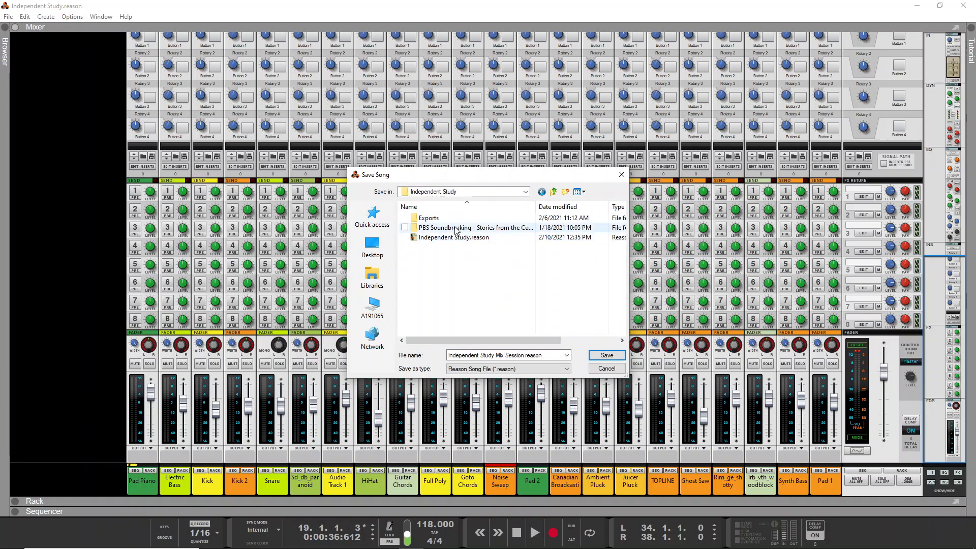
{"action": "left_click", "coordinate": [615, 356]}
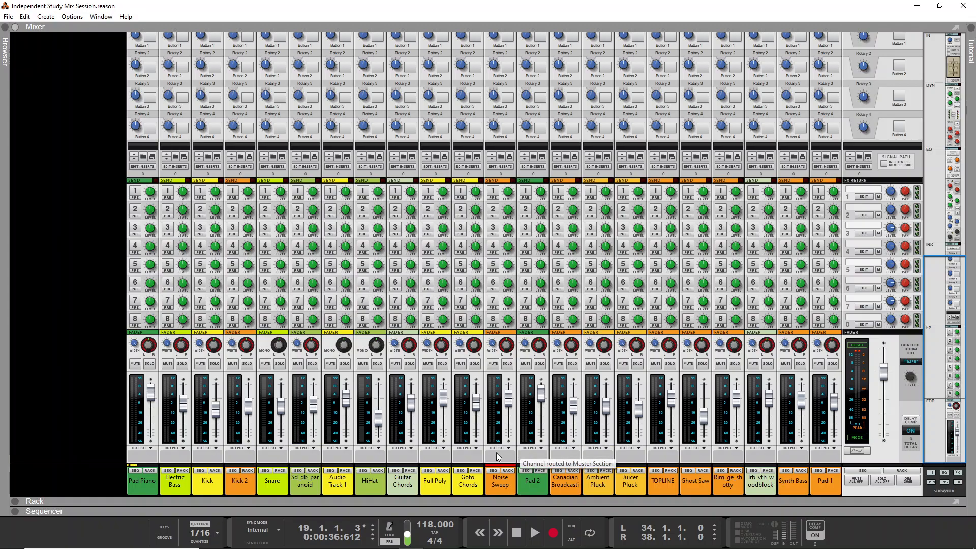
Reset the volume faders of all mixer channels from Pad Piano through Pad 1 to their default level.
{"action": "left_click", "coordinate": [188, 407]}
{"action": "left_click", "coordinate": [156, 399], "text": "shift"}
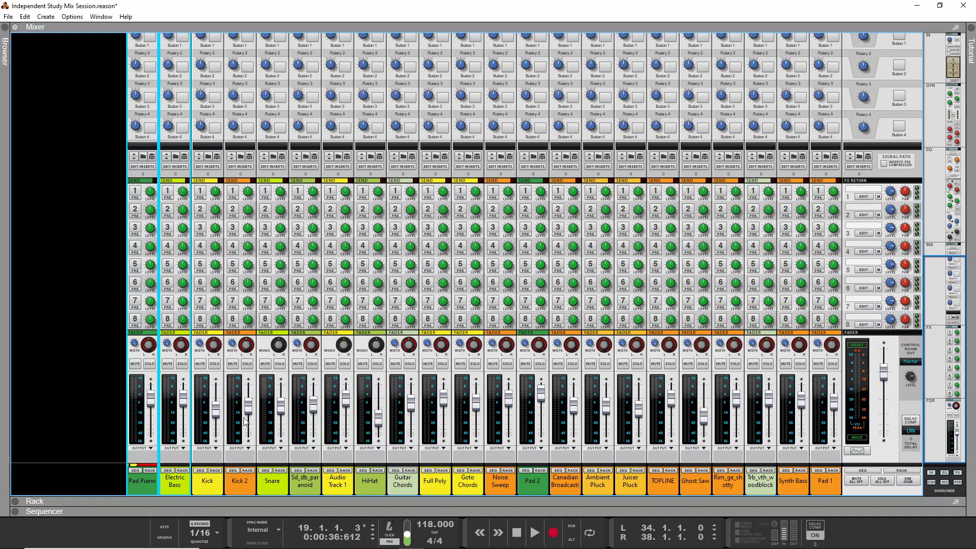
{"action": "left_click", "coordinate": [219, 413], "text": "shift"}
{"action": "left_click", "coordinate": [250, 408], "text": "shift"}
{"action": "left_click", "coordinate": [279, 405], "text": "shift"}
{"action": "left_click", "coordinate": [319, 411], "text": "shift"}
{"action": "left_click", "coordinate": [338, 402], "text": "shift"}
{"action": "left_click", "coordinate": [382, 421], "text": "shift"}
{"action": "left_click", "coordinate": [411, 407], "text": "shift"}
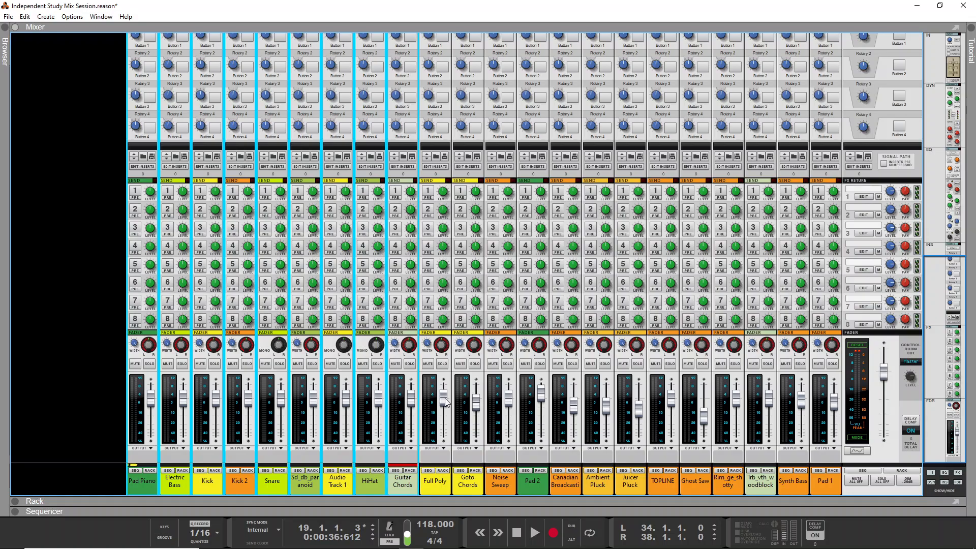
{"action": "left_click", "coordinate": [438, 404], "text": "shift"}
{"action": "left_click", "coordinate": [479, 409], "text": "shift"}
{"action": "left_click", "coordinate": [510, 405], "text": "shift"}
{"action": "left_click", "coordinate": [539, 399], "text": "shift"}
{"action": "left_click", "coordinate": [580, 414], "text": "shift"}
{"action": "left_click", "coordinate": [605, 411], "text": "shift"}
{"action": "left_click", "coordinate": [645, 411], "text": "shift"}
{"action": "left_click", "coordinate": [672, 402], "text": "shift"}
{"action": "left_click", "coordinate": [707, 420], "text": "shift"}
{"action": "left_click", "coordinate": [742, 401], "text": "shift"}
{"action": "left_click", "coordinate": [769, 402], "text": "shift"}
{"action": "left_click", "coordinate": [805, 405], "text": "shift"}
{"action": "left_click", "coordinate": [833, 406], "text": "shift"}
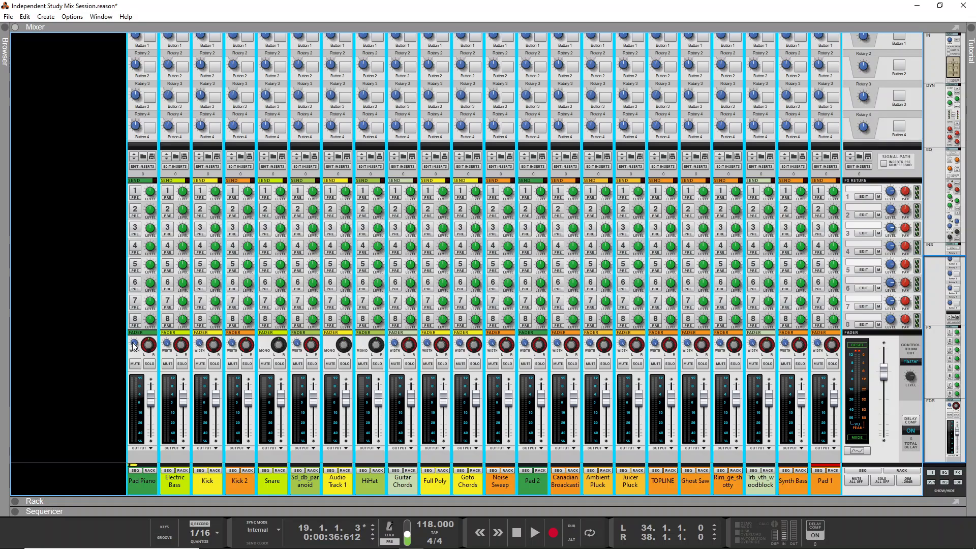
Try out the stereo width control on the Pad Piano channel.
{"action": "mouse_move", "coordinate": [134, 346]}
{"action": "left_click_drag", "start_coordinate": [134, 345], "coordinate": [131, 317]}
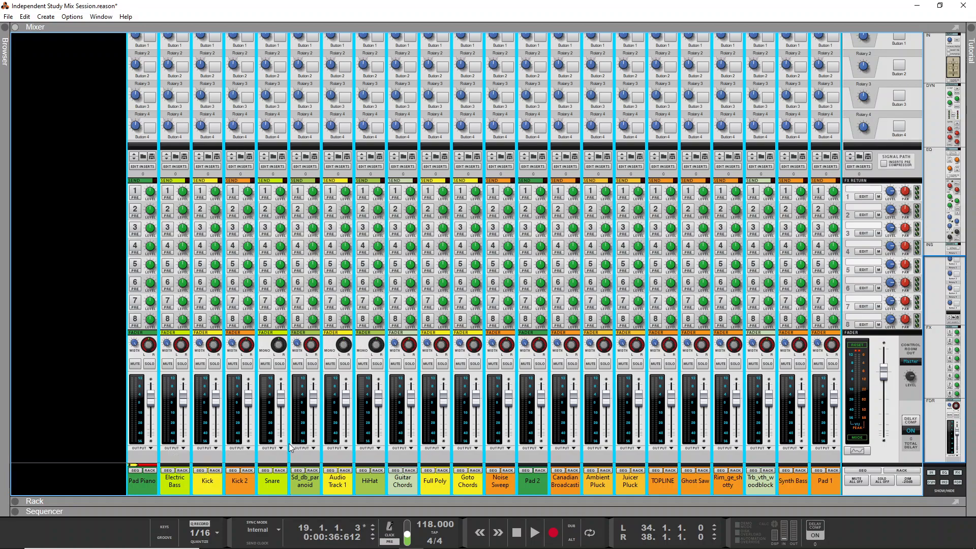
Arrange the channels ahead of Pad Piano as Electric Bass, Kick, Kick 2, Snare, Sd_db_paranoid, HiHat, Trb_vth_woodblock and Audio Track 1.
{"action": "left_click_drag", "start_coordinate": [177, 484], "coordinate": [136, 485]}
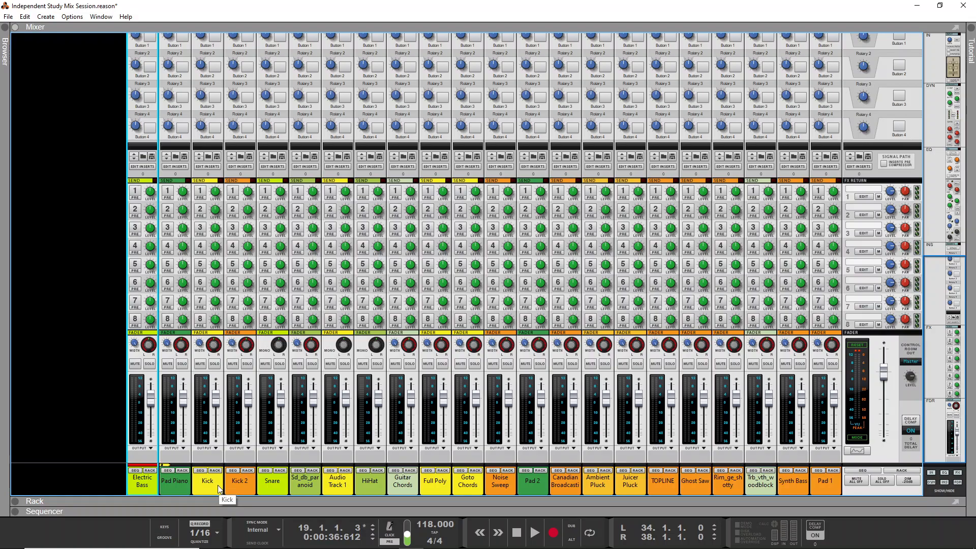
{"action": "left_click_drag", "start_coordinate": [217, 485], "coordinate": [293, 479]}
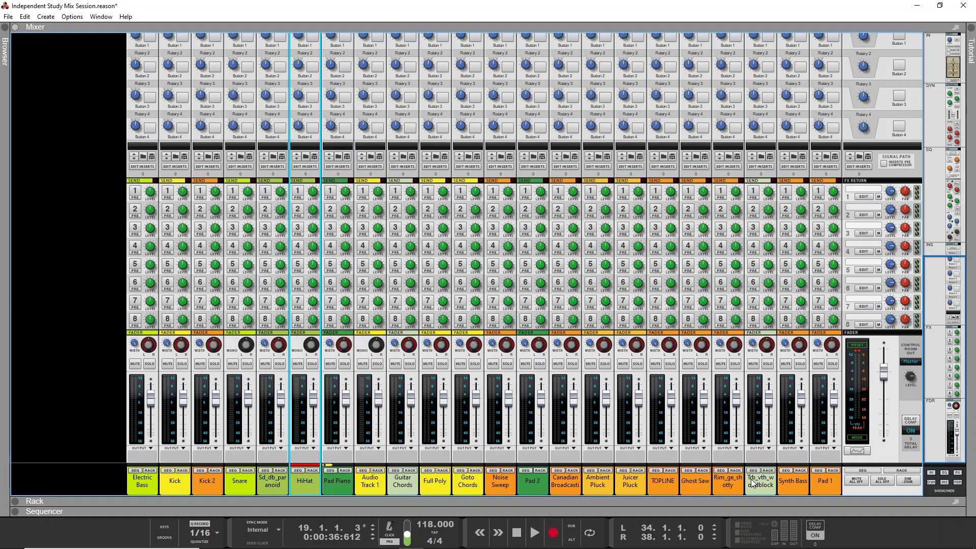
{"action": "left_click_drag", "start_coordinate": [758, 477], "coordinate": [337, 490]}
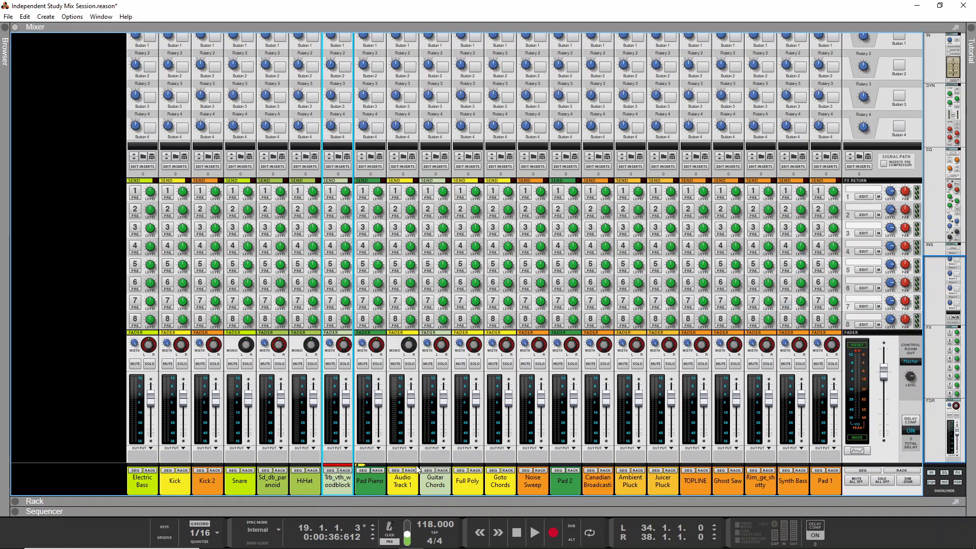
{"action": "left_click_drag", "start_coordinate": [439, 486], "coordinate": [358, 484]}
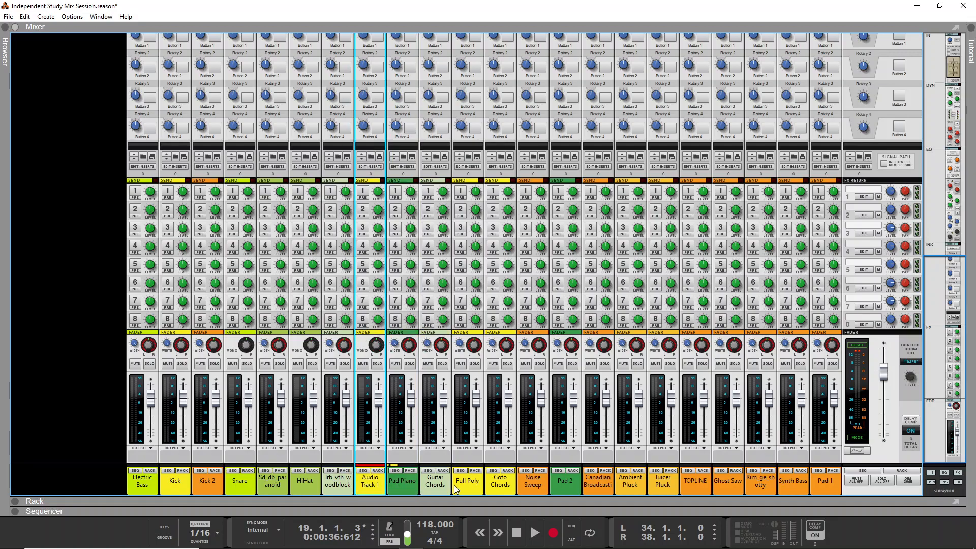
Rename the Trb_vth_woodblock channel as WoodBlock and the Sd_db_paranoid channel as Snare2.
{"action": "double_click", "coordinate": [347, 484]}
{"action": "type", "text": "WoodB"}
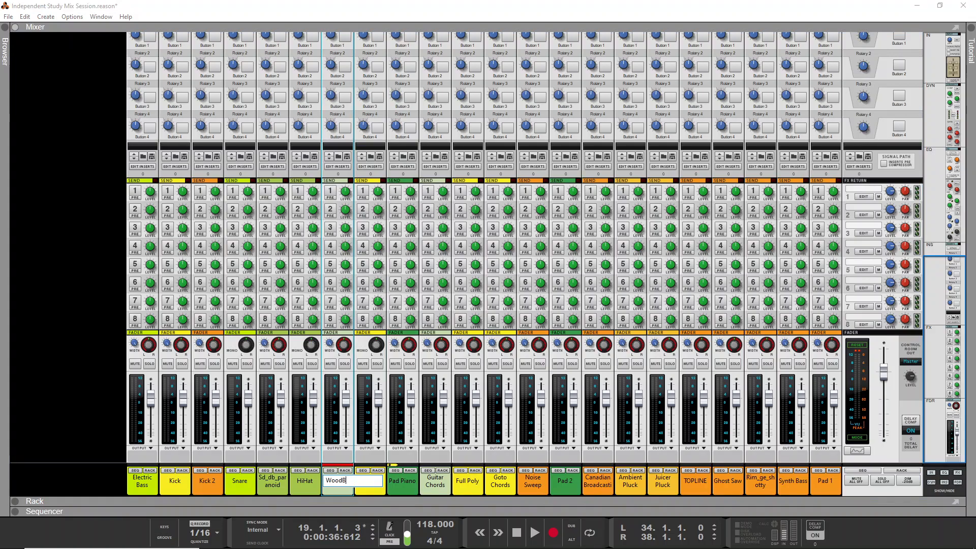
{"action": "type", "text": "lock"}
{"action": "key", "text": "Return"}
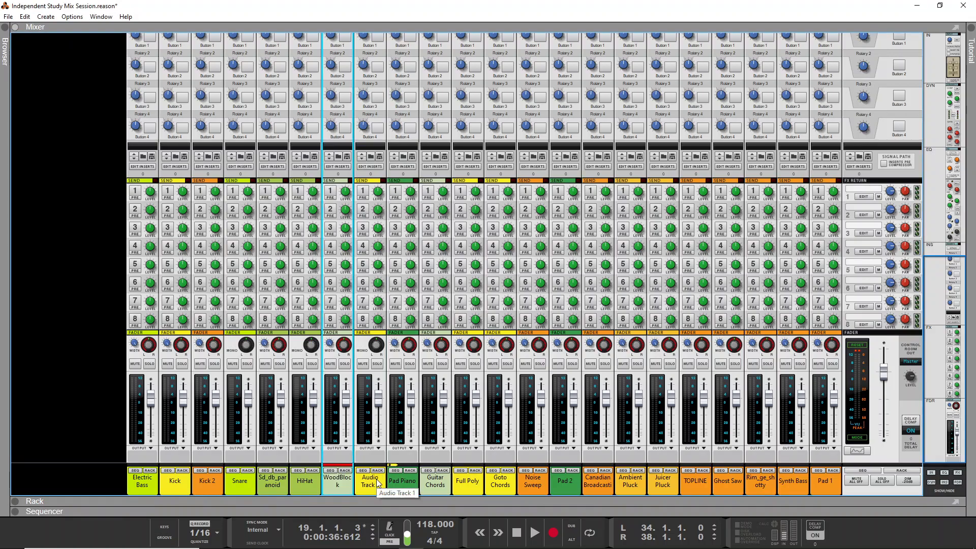
{"action": "double_click", "coordinate": [278, 488]}
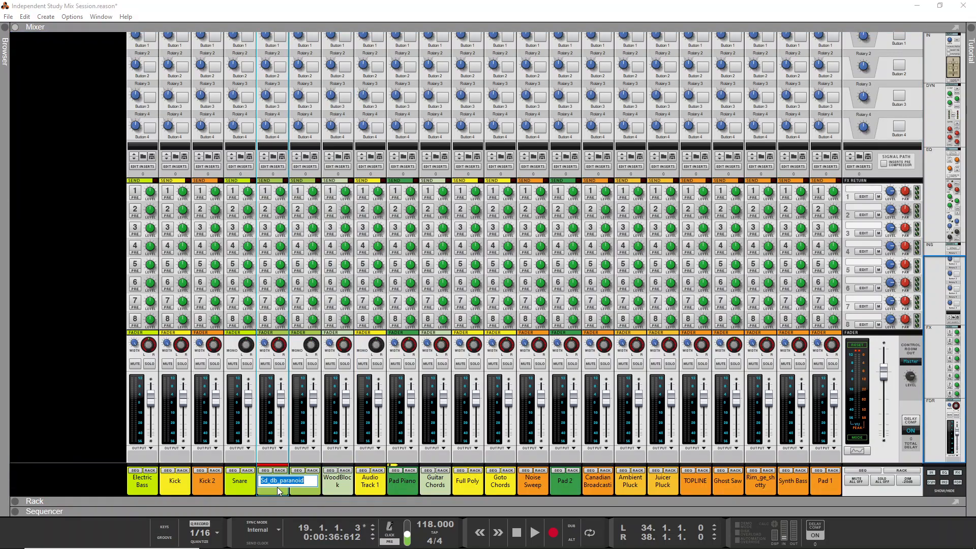
{"action": "type", "text": "Snare2"}
{"action": "key", "text": "Return"}
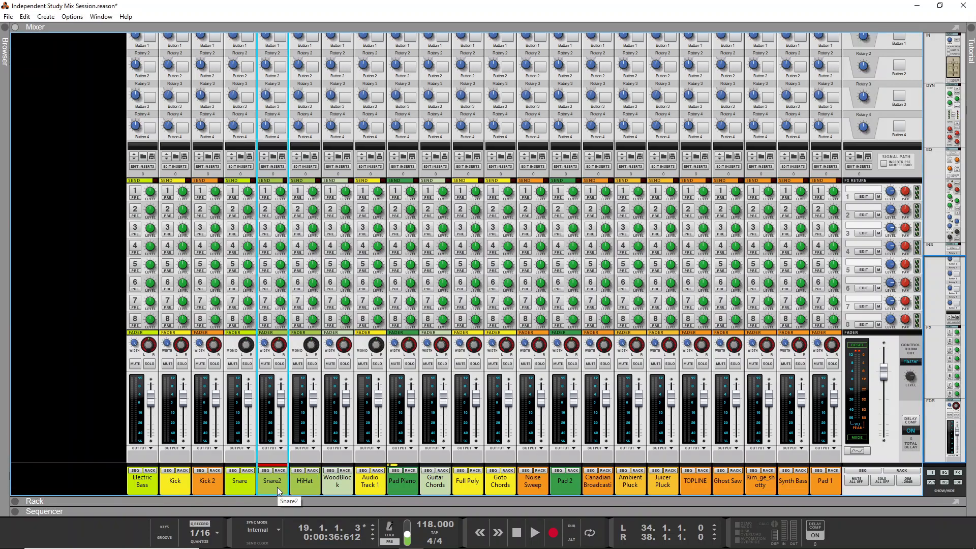
Rename the Audio Track 1 channel as RimShot.
{"action": "left_click", "coordinate": [368, 489]}
{"action": "double_click", "coordinate": [374, 483]}
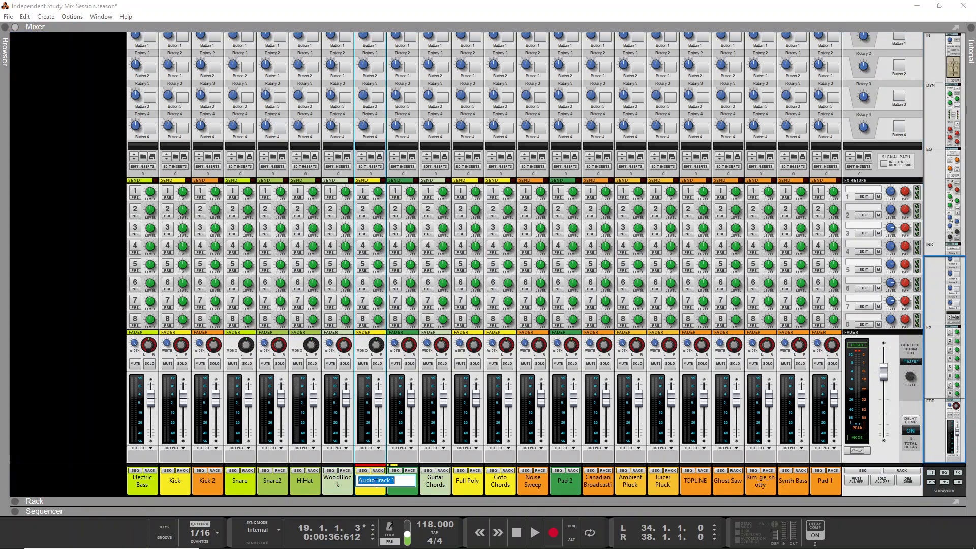
{"action": "type", "text": "RimShot"}
{"action": "key", "text": "Return"}
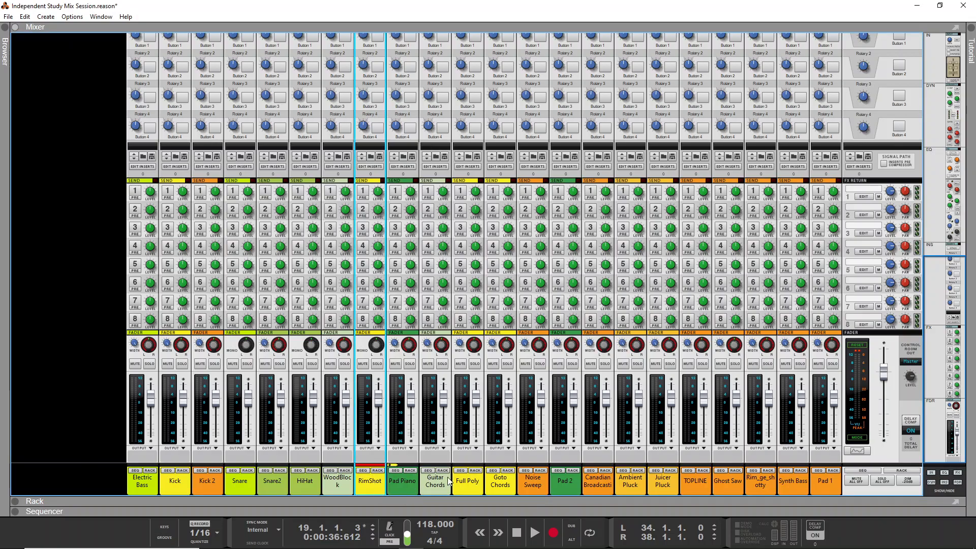
Rename the Full Poly channel as Synth1 and the Goto Chords channel as Synth2.
{"action": "left_click", "coordinate": [471, 483]}
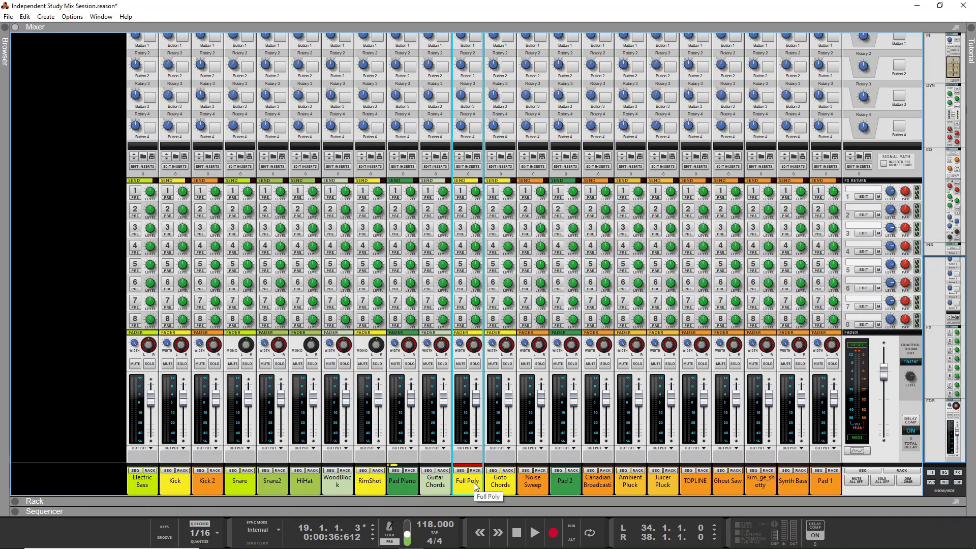
{"action": "double_click", "coordinate": [476, 484]}
{"action": "type", "text": "Synt"}
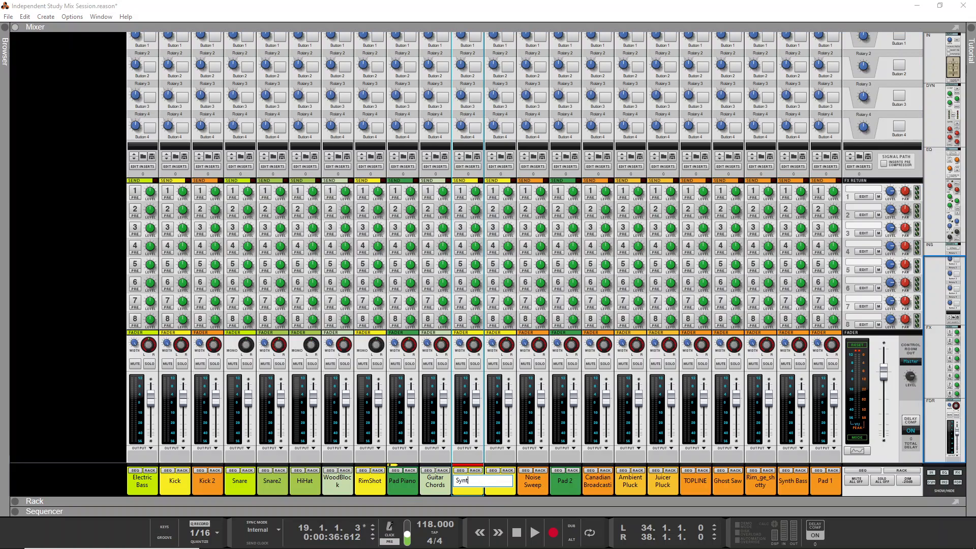
{"action": "type", "text": "h1"}
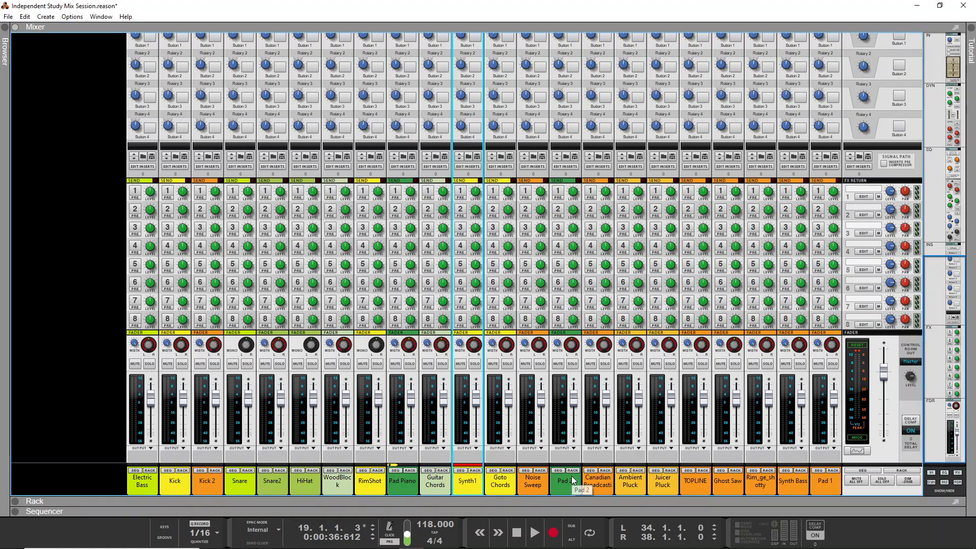
{"action": "double_click", "coordinate": [504, 489]}
{"action": "type", "text": "Synth2"}
{"action": "key", "text": "Return"}
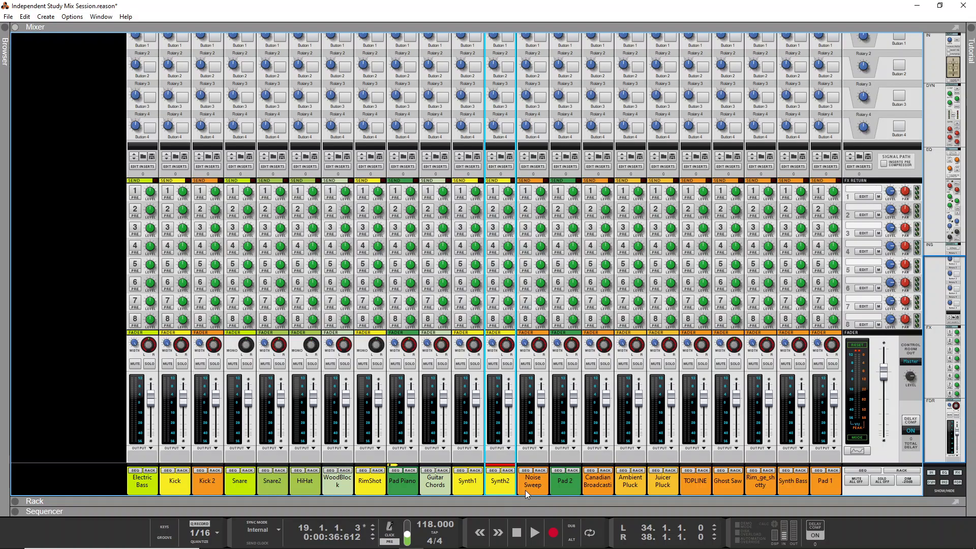
Move the Noise Sweep channel to the end of the mixer and place Pad 1 directly before Pad 2.
{"action": "left_click_drag", "start_coordinate": [525, 489], "coordinate": [830, 479]}
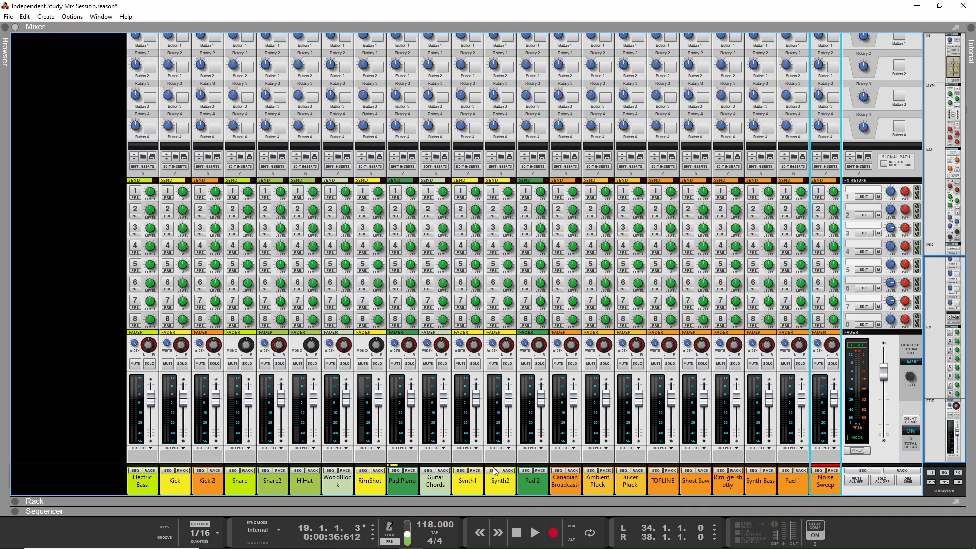
{"action": "left_click_drag", "start_coordinate": [783, 485], "coordinate": [521, 488]}
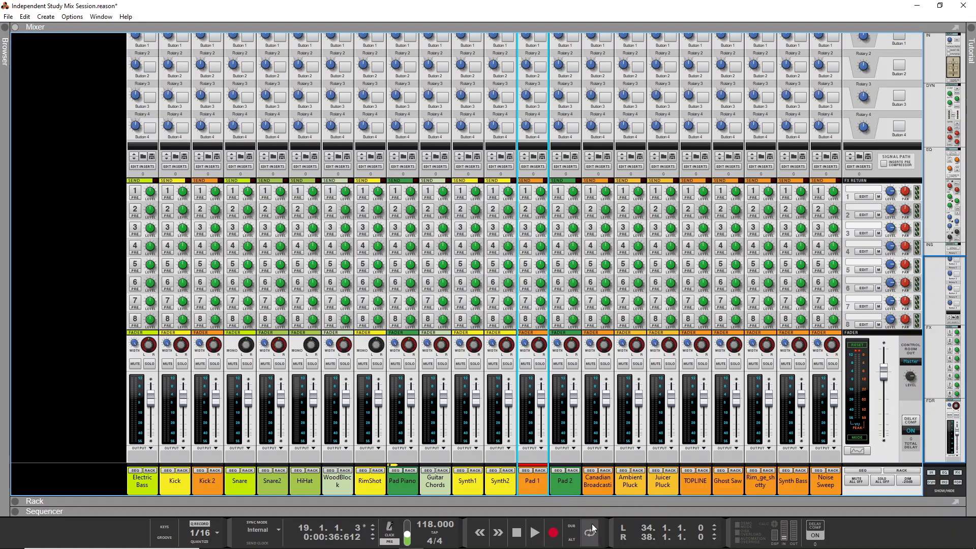
Show the sequencer below the mixer and audition the Canadian Broadcasting track soloed from the start of the first bridge.
{"action": "left_click", "coordinate": [589, 480]}
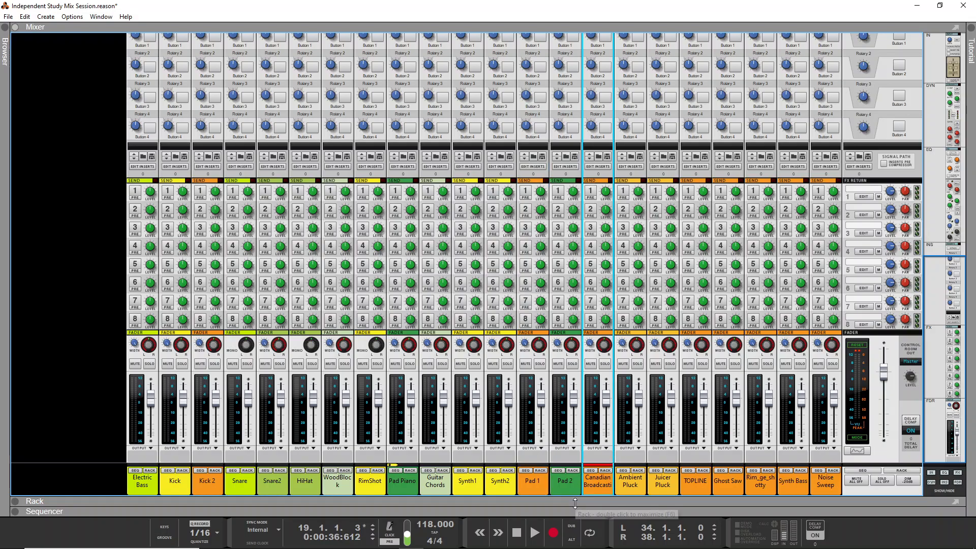
{"action": "left_click_drag", "start_coordinate": [575, 512], "coordinate": [575, 216]}
{"action": "scroll", "coordinate": [347, 370], "scroll_direction": "down", "scroll_amount": 1}
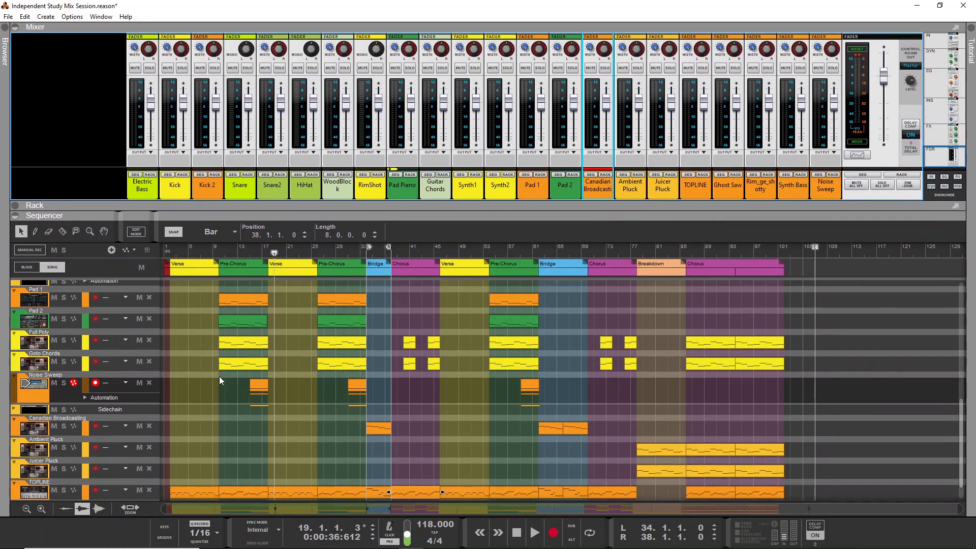
{"action": "left_click", "coordinate": [43, 426]}
{"action": "left_click", "coordinate": [366, 251]}
{"action": "left_click", "coordinate": [63, 427]}
{"action": "key", "text": "space"}
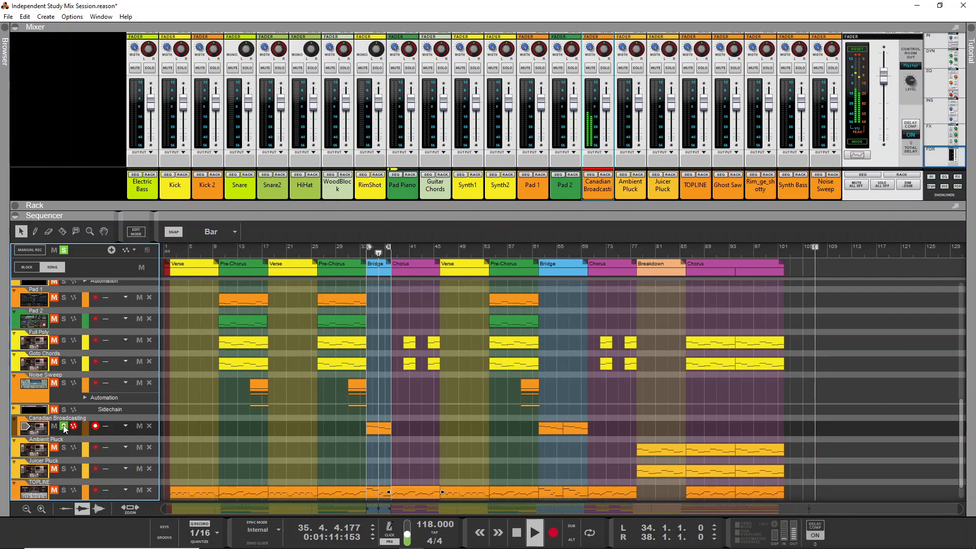
{"action": "left_click", "coordinate": [63, 427]}
Rename the Canadian Broadcasting channel as Synth3 and move it directly after Synth2.
{"action": "double_click", "coordinate": [596, 190]}
{"action": "type", "text": "Syn"}
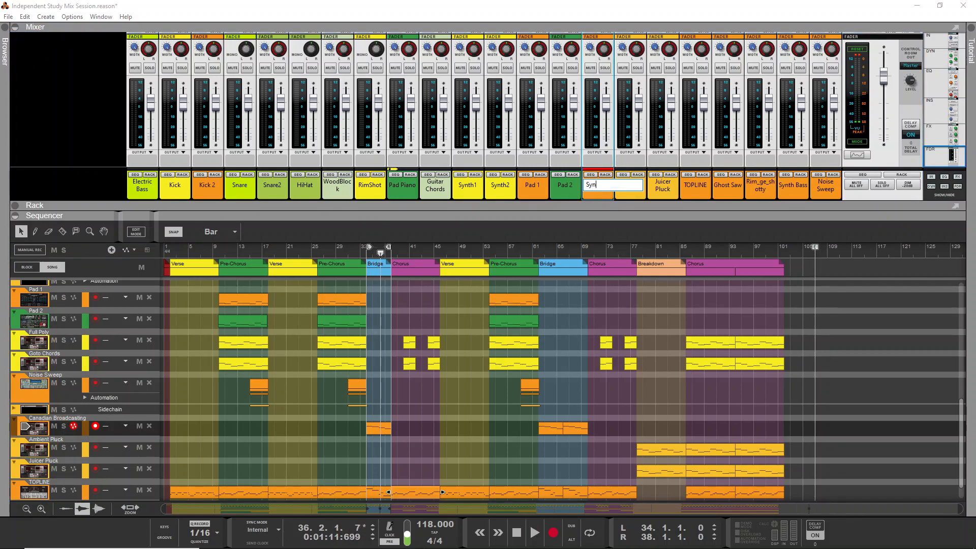
{"action": "type", "text": "th 33"}
{"action": "key", "text": "Return"}
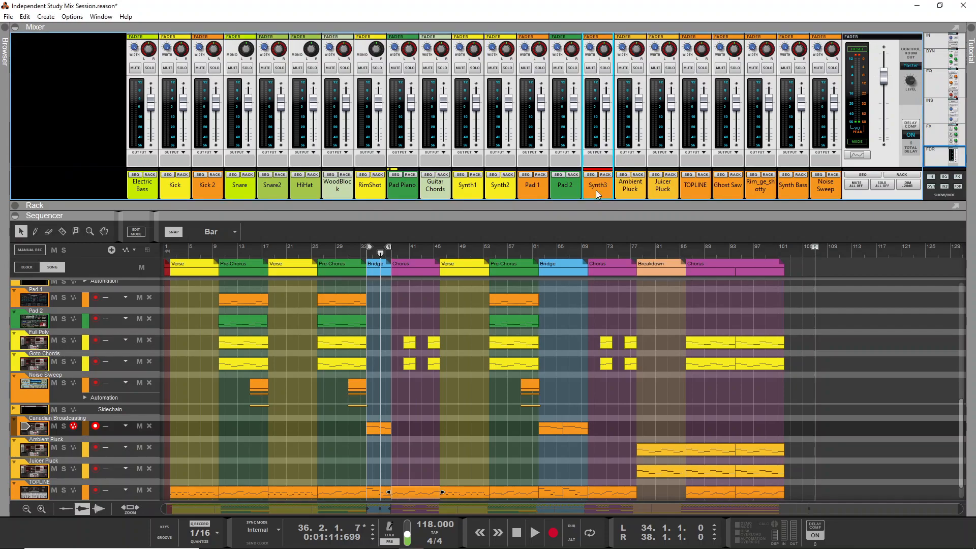
{"action": "left_click_drag", "start_coordinate": [590, 192], "coordinate": [526, 195]}
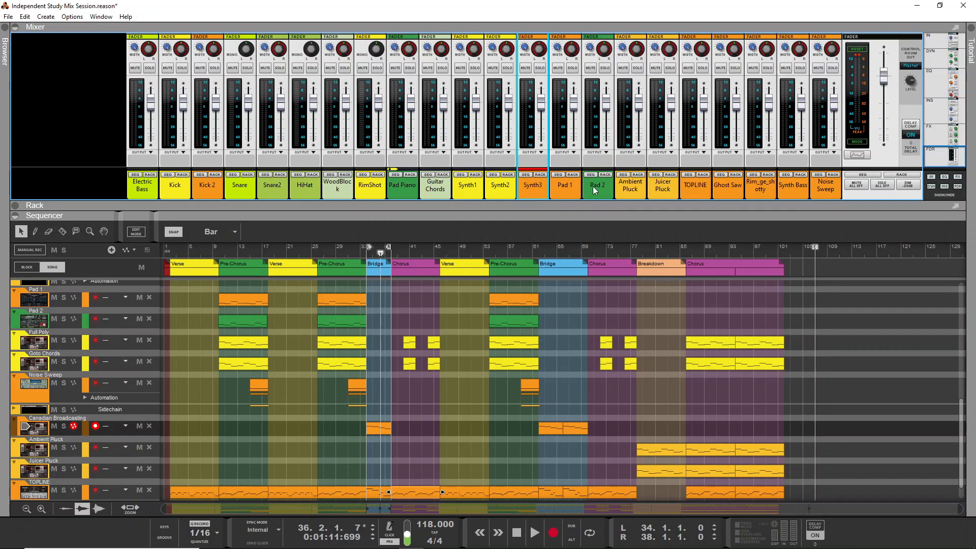
Audition the Ghost Saw track from the start of the second bridge, soloing it during playback and clearing the solo after stopping.
{"action": "left_click", "coordinate": [719, 186]}
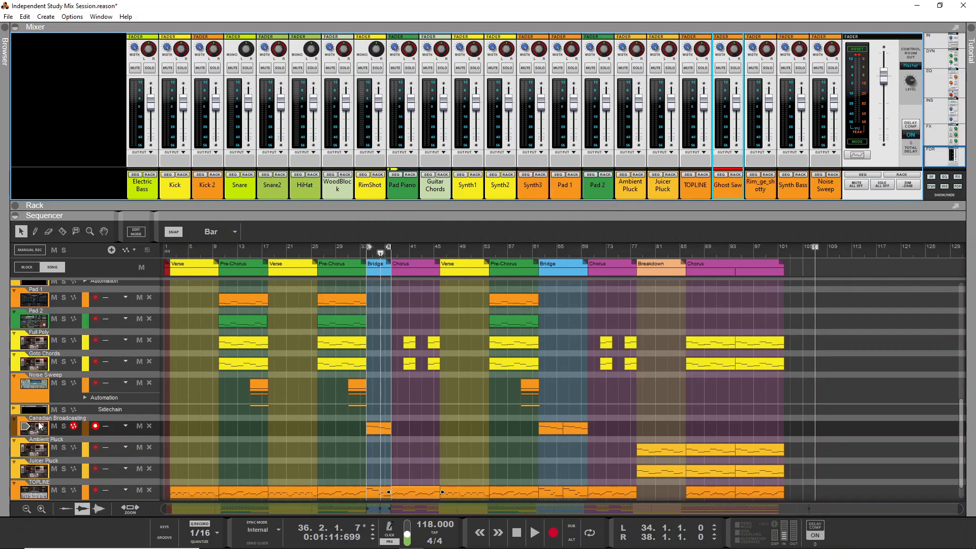
{"action": "scroll", "coordinate": [46, 465], "scroll_direction": "down", "scroll_amount": 1}
{"action": "scroll", "coordinate": [45, 433], "scroll_direction": "up", "scroll_amount": 1}
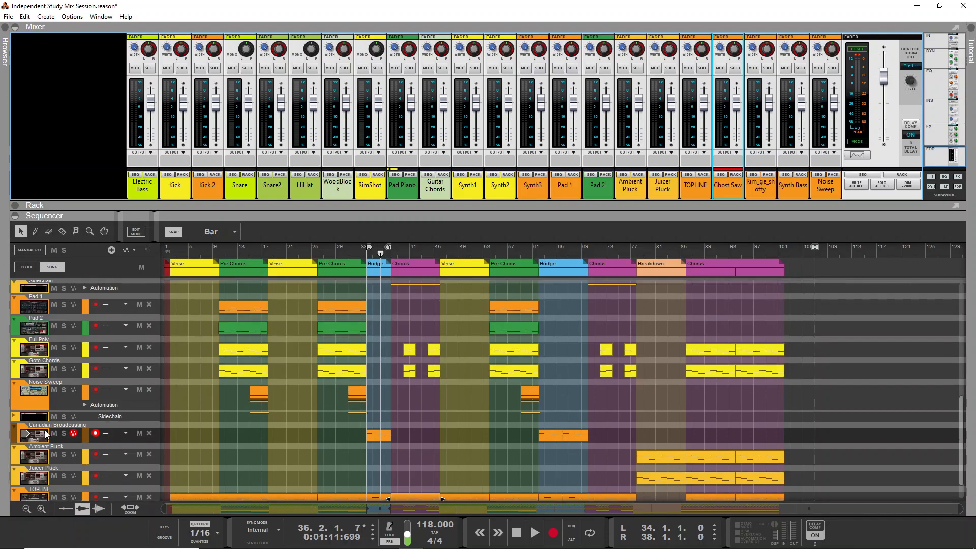
{"action": "scroll", "coordinate": [51, 406], "scroll_direction": "up", "scroll_amount": 3}
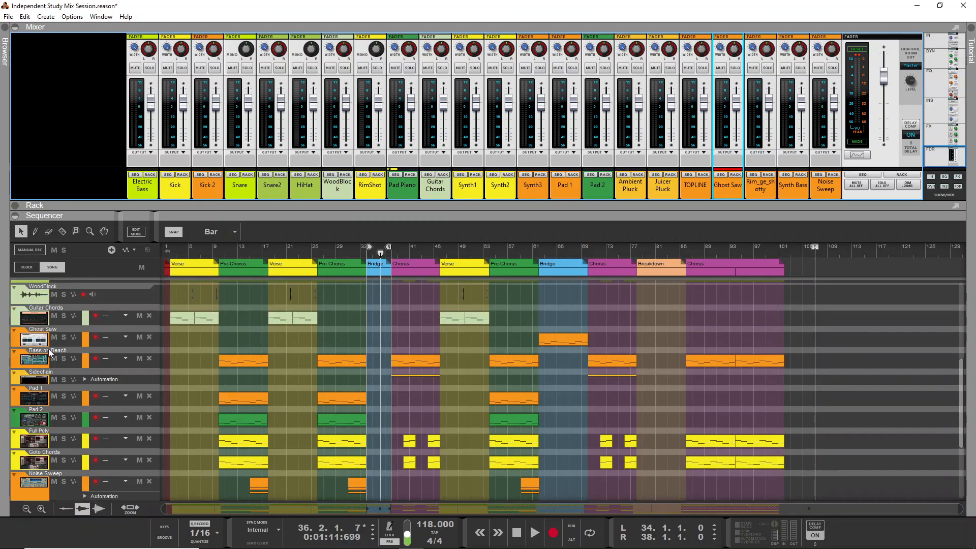
{"action": "left_click", "coordinate": [44, 341]}
{"action": "left_click", "coordinate": [537, 252]}
{"action": "key", "text": "space"}
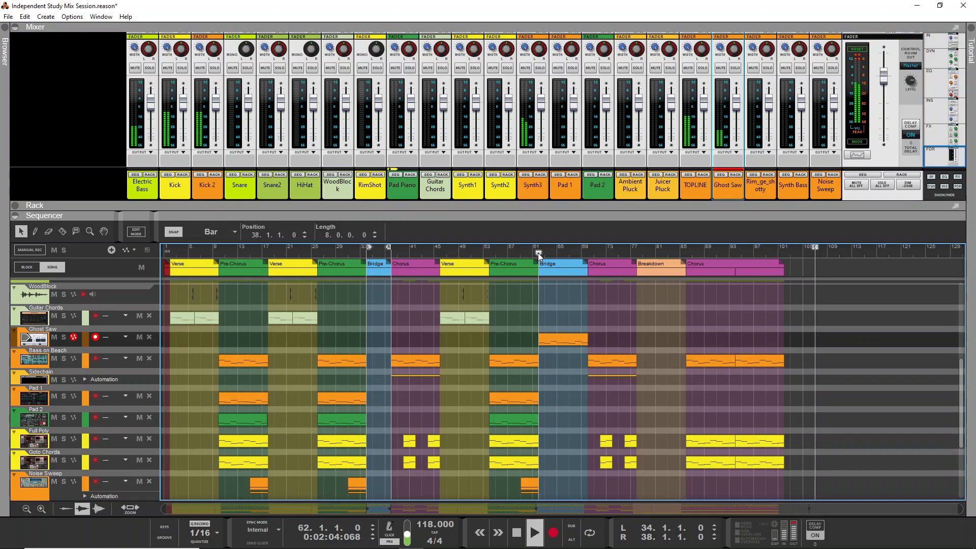
{"action": "left_click", "coordinate": [63, 337]}
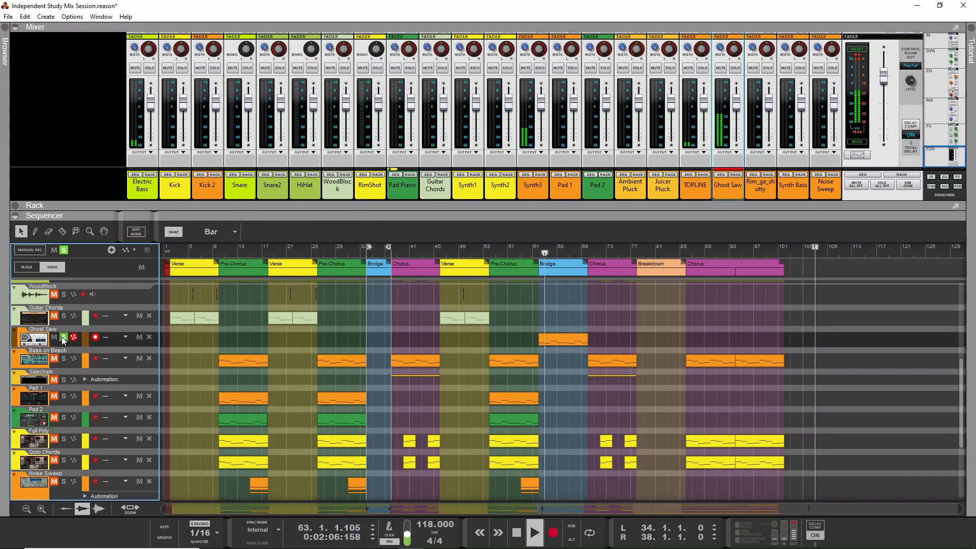
{"action": "key", "text": "space"}
{"action": "left_click", "coordinate": [64, 337]}
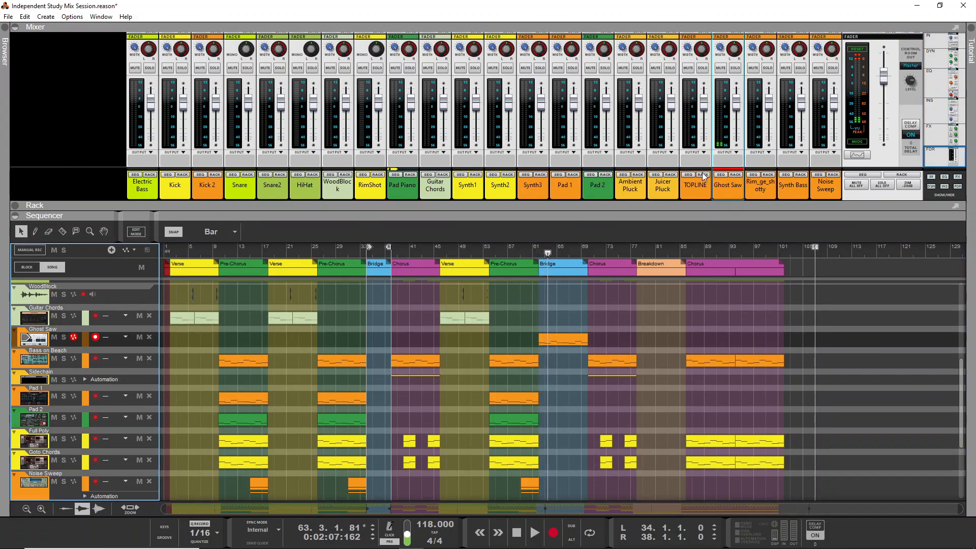
Rename the Ghost Saw mixer channel as Synth4 and move it directly after Synth3.
{"action": "double_click", "coordinate": [731, 185]}
{"action": "type", "text": "Syn"}
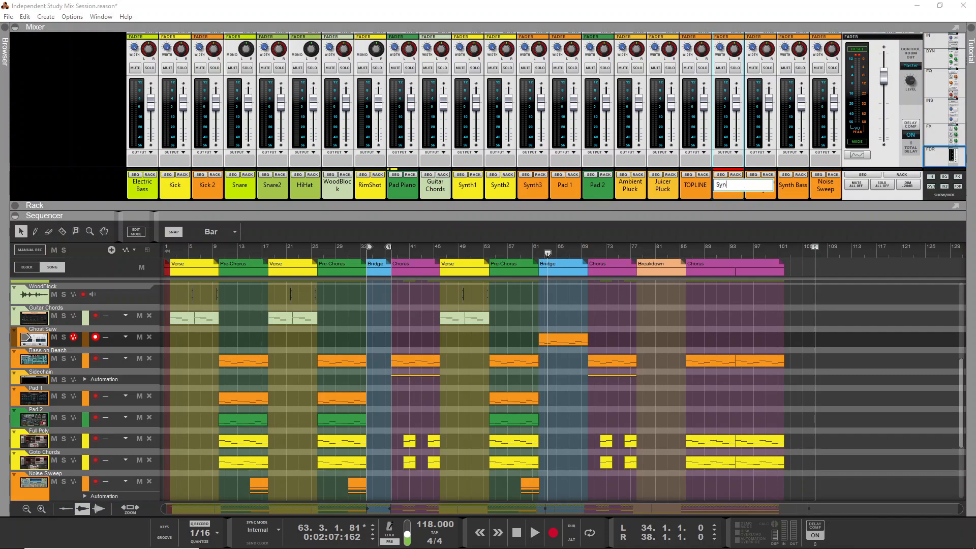
{"action": "type", "text": "th4"}
{"action": "key", "text": "Return"}
{"action": "left_click_drag", "start_coordinate": [734, 185], "coordinate": [554, 192]}
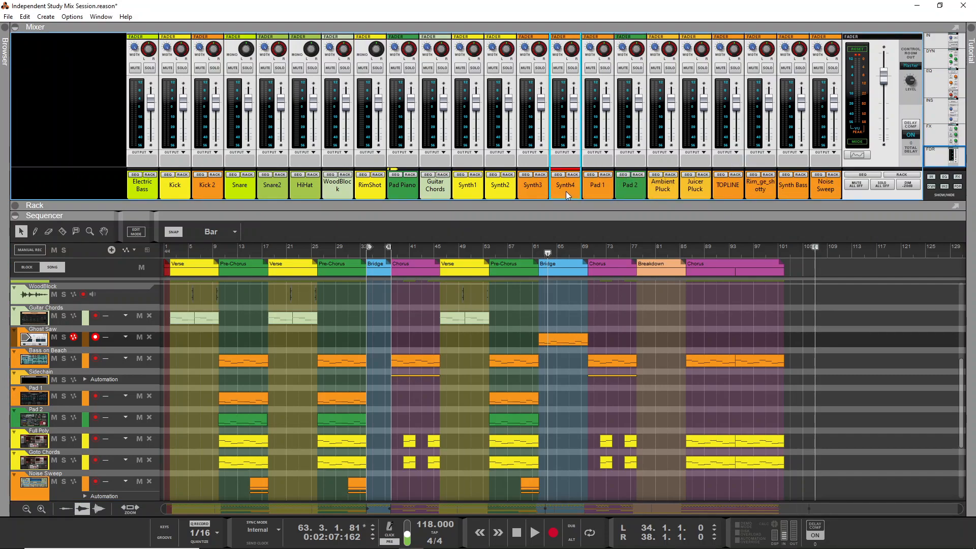